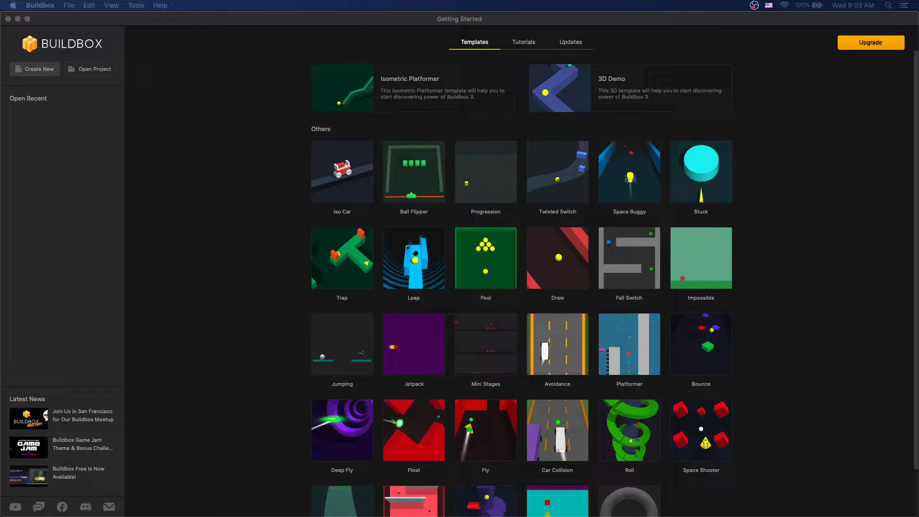
Step: Create a new empty game and add a UI Screen node to its mind map, opened for editing
left_click(39, 69)
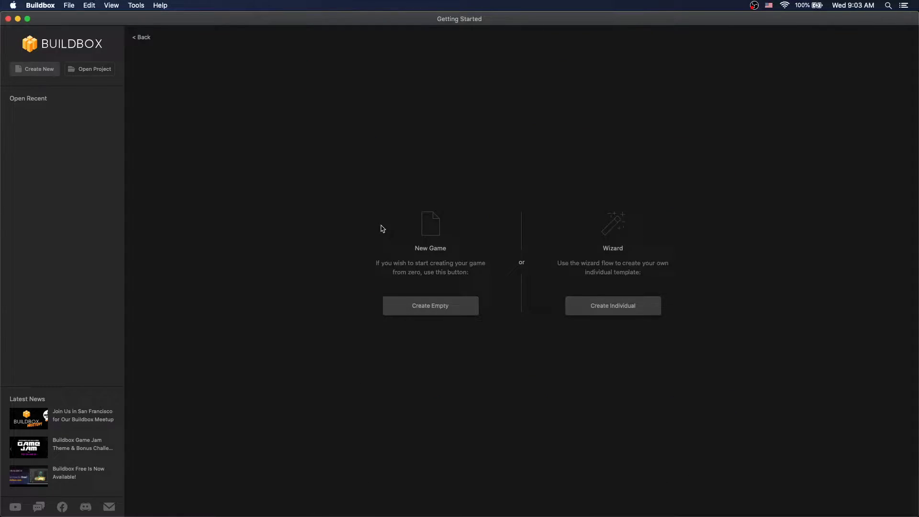
left_click(416, 305)
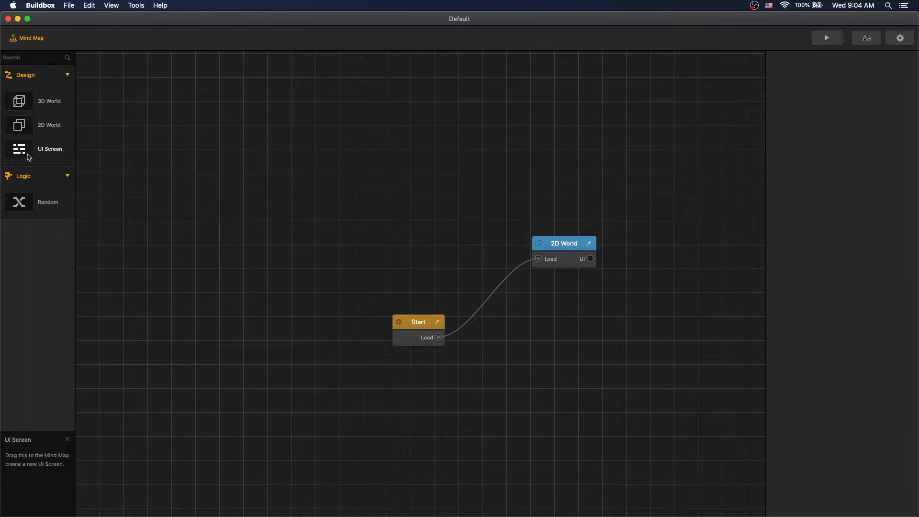
mouse_move(27, 157)
left_mouse_down()
mouse_move(639, 231)
mouse_move(590, 259)
left_mouse_up()
left_click(698, 231)
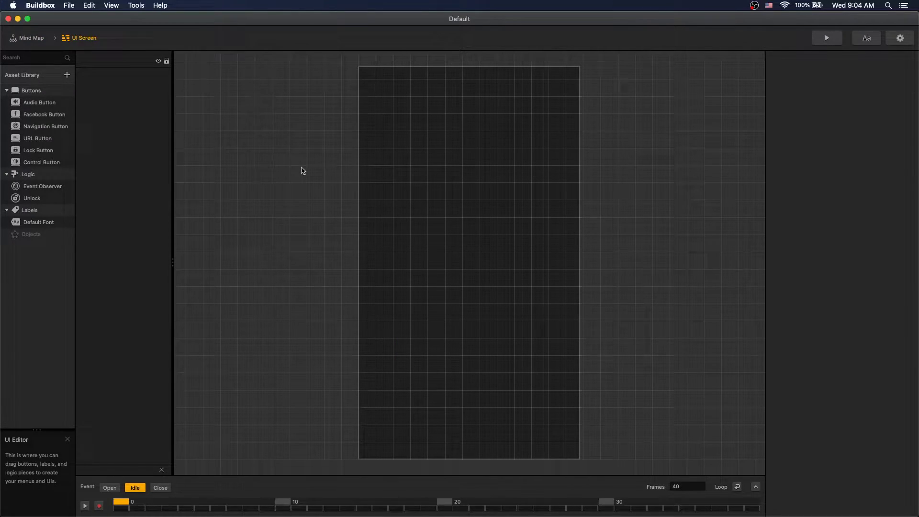
Step: Add the Default asset from the Asset Library and drop a Label node into its node graph
left_click(36, 76)
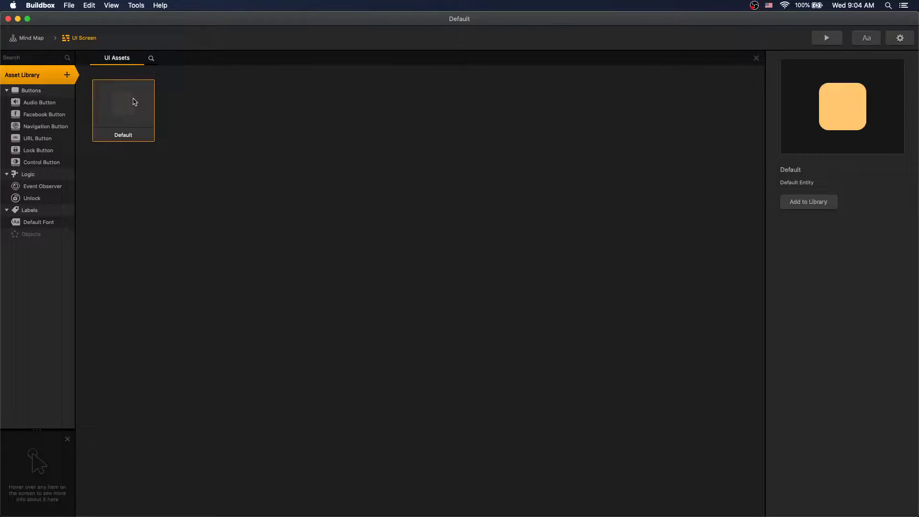
double_click(133, 102)
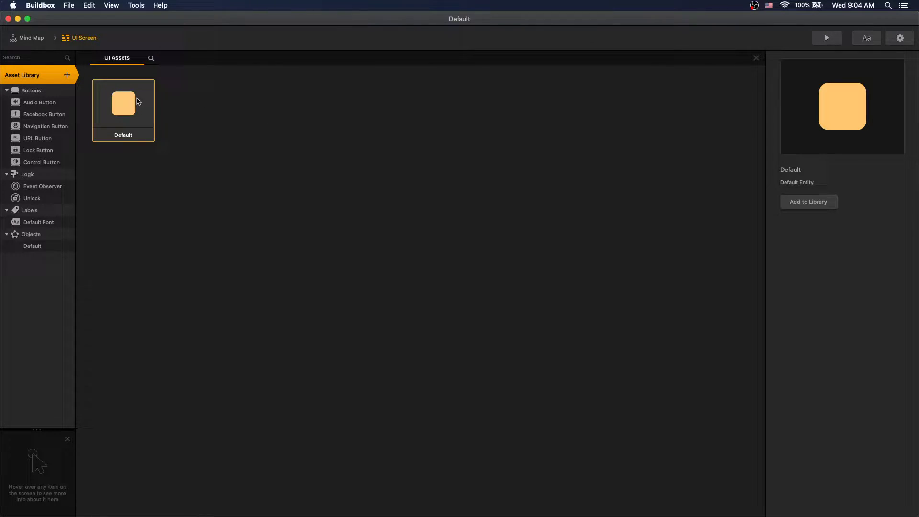
double_click(32, 247)
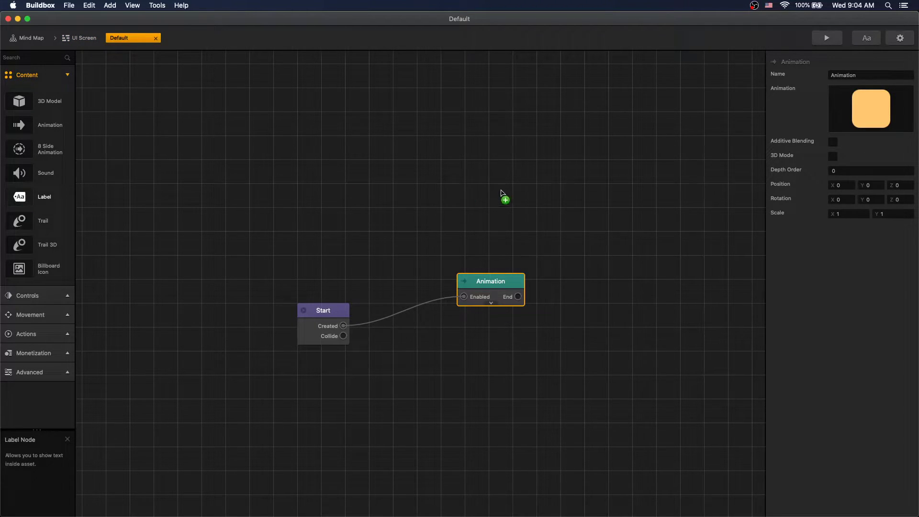
mouse_move(27, 200)
left_mouse_down()
mouse_move(417, 210)
mouse_move(343, 326)
left_mouse_up()
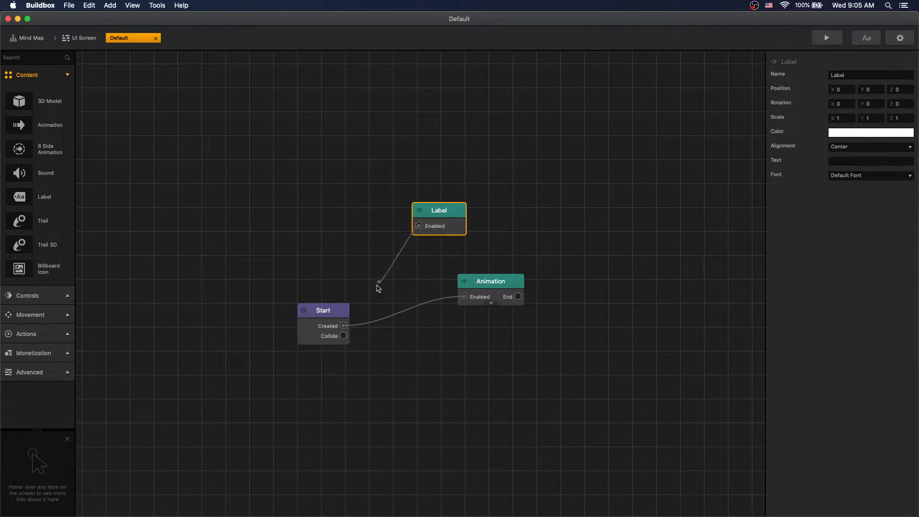
Step: In Font Builder, add a font named number with black main colour and Gradient Draw off
left_click(867, 37)
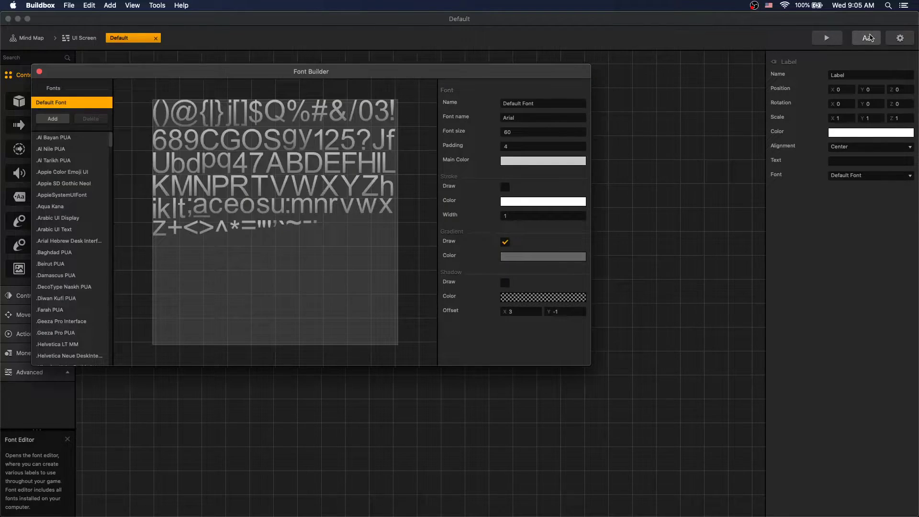
left_click(58, 122)
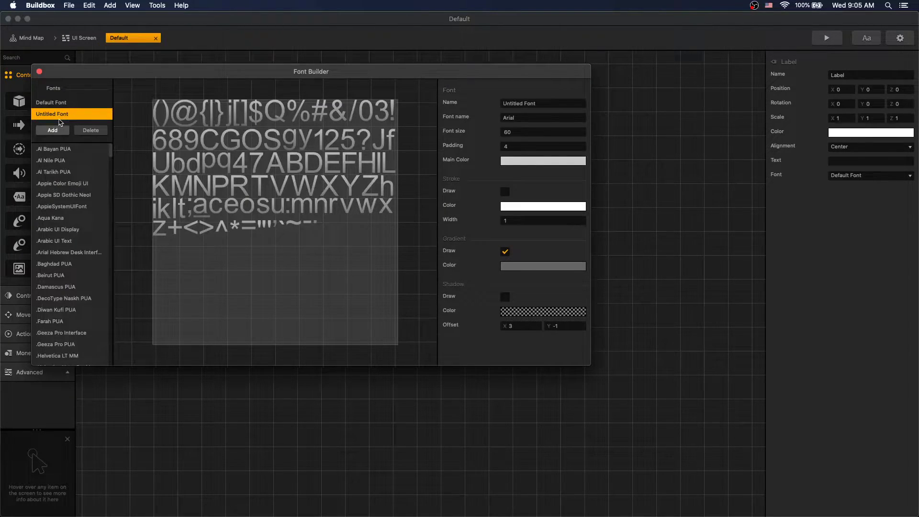
triple_click(542, 103)
type("number")
left_click(535, 161)
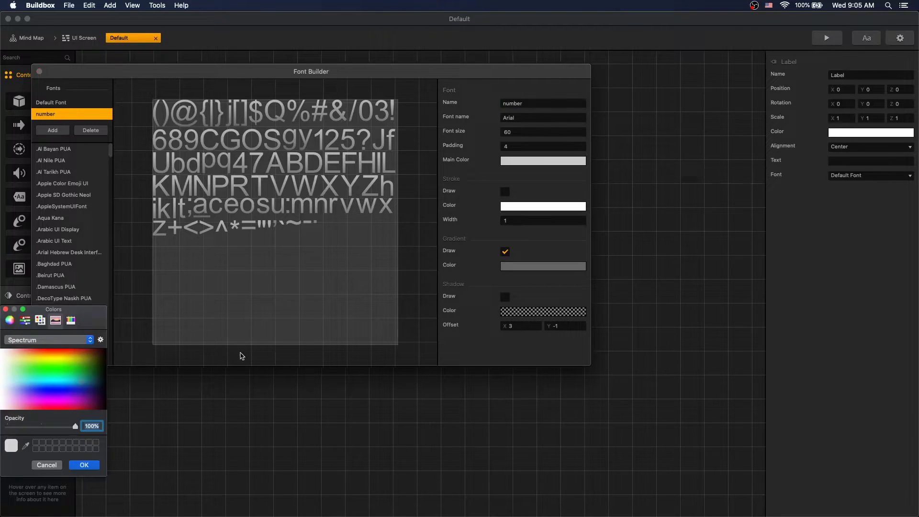
left_click(104, 385)
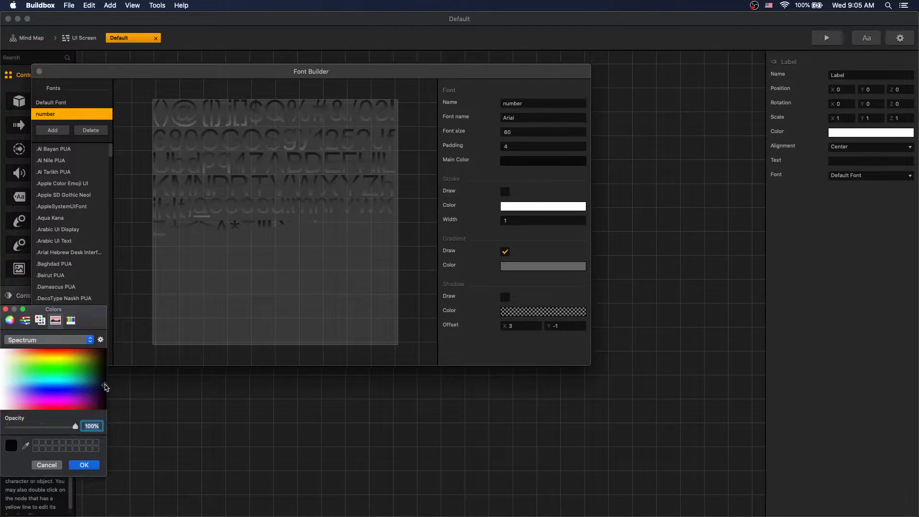
left_click(84, 464)
left_click(506, 251)
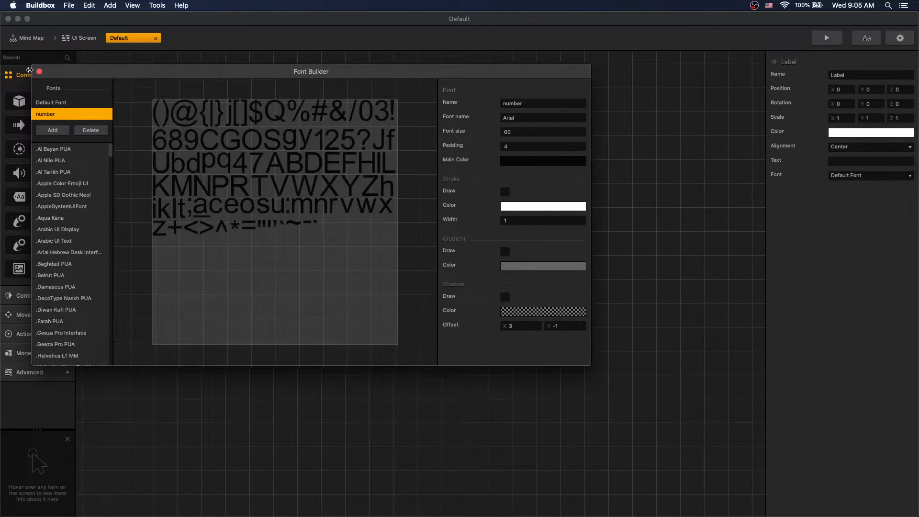
left_click(39, 71)
Step: Add a Script node with an In port and wire an Is Touched node's Touched output into it
left_click(32, 372)
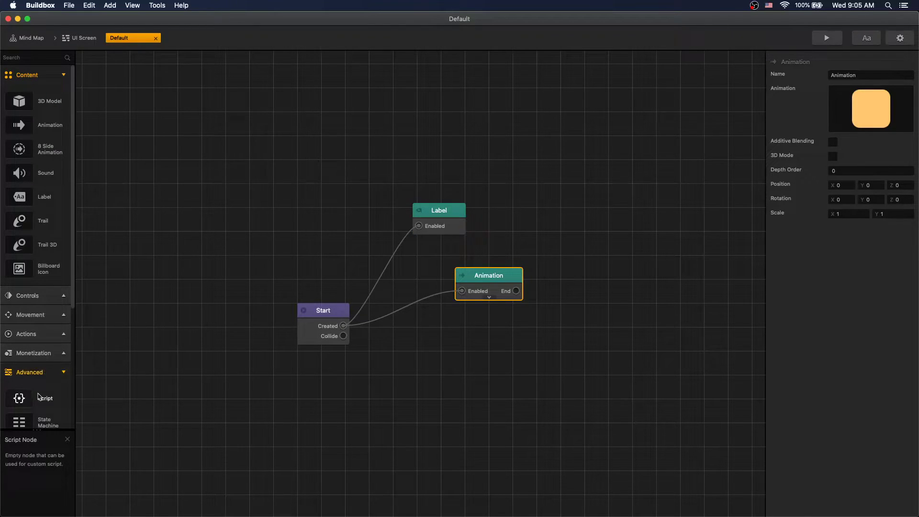
mouse_move(22, 399)
left_mouse_down()
mouse_move(429, 350)
mouse_move(458, 357)
left_mouse_up()
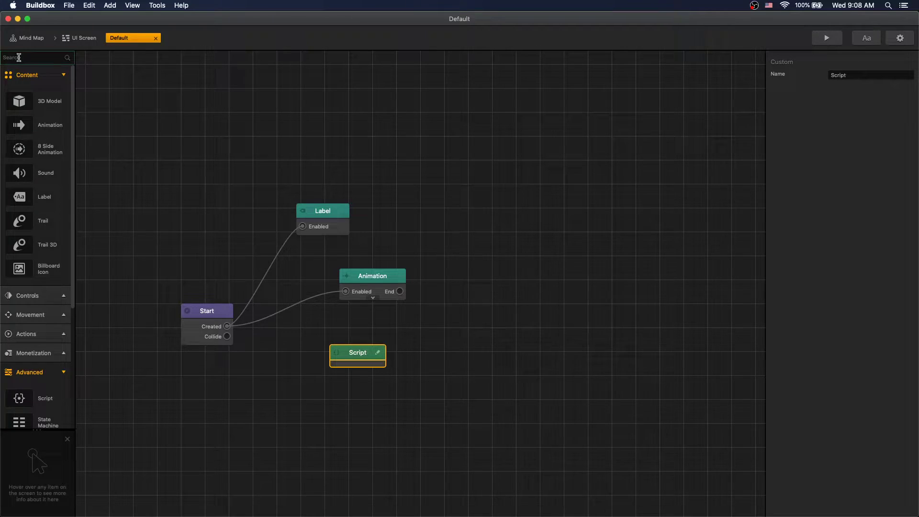
type("is")
mouse_move(36, 86)
left_mouse_down()
mouse_move(199, 310)
mouse_move(267, 380)
left_mouse_up()
left_click_drag(376, 355, 436, 355)
left_click(437, 355)
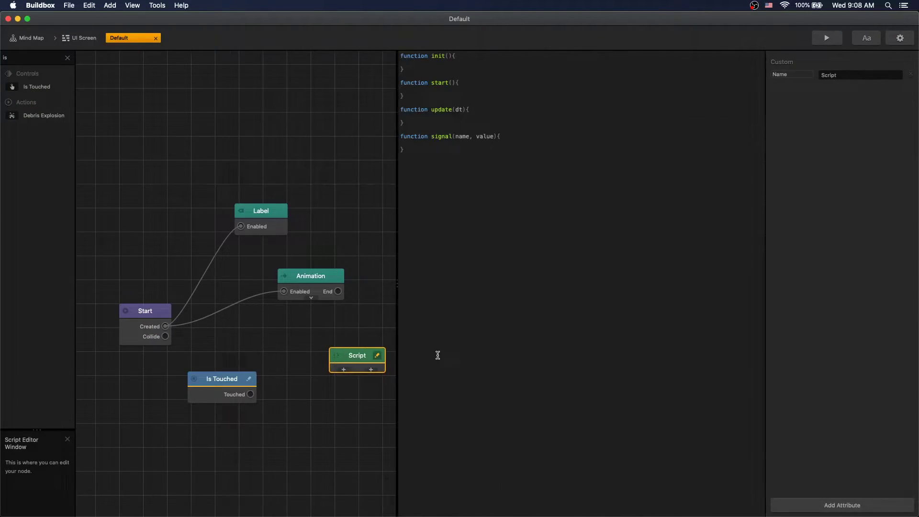
left_click(343, 370)
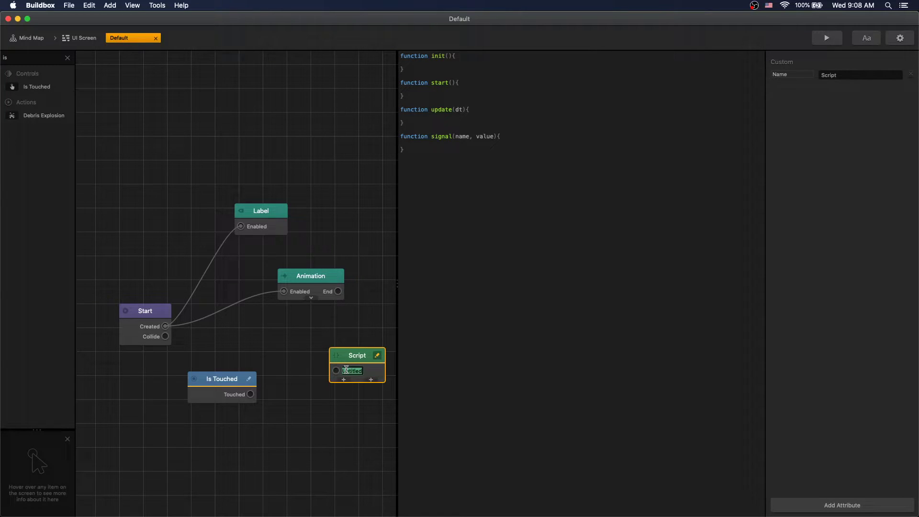
type("E")
left_click_drag(249, 395, 338, 370)
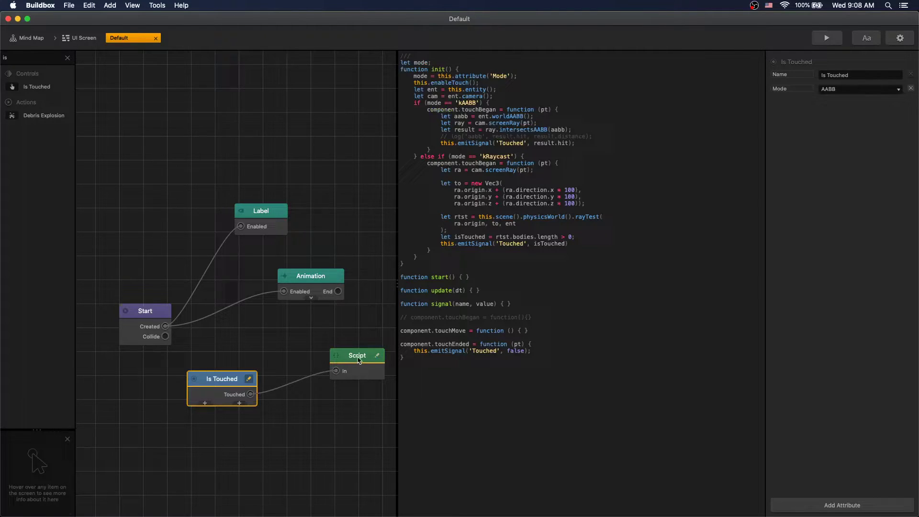
left_click_drag(359, 360, 337, 361)
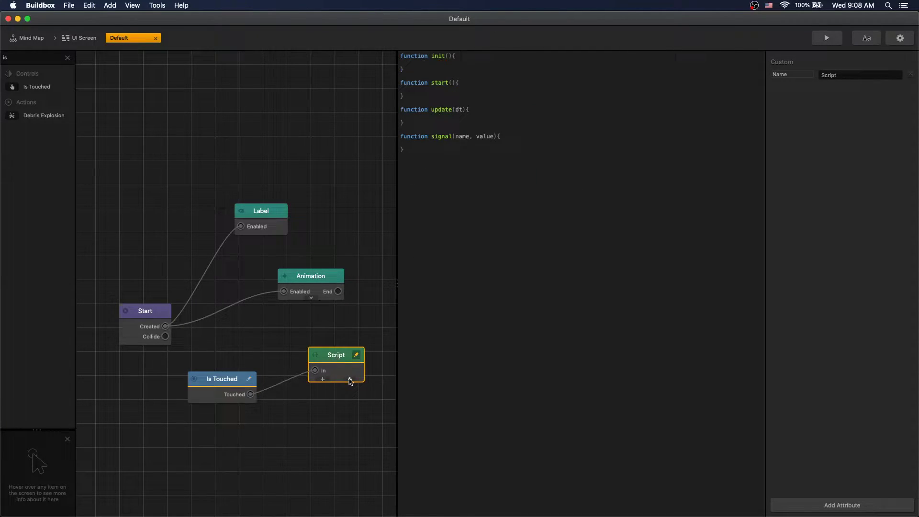
Step: Give the Script node an Out port feeding a new Send node and edit its Event Name
left_click(350, 379)
type("Out")
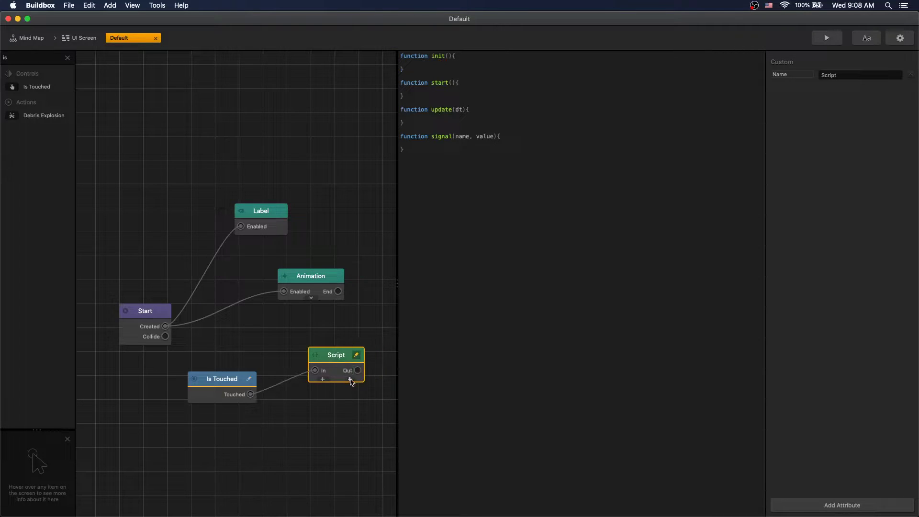
left_click(17, 55)
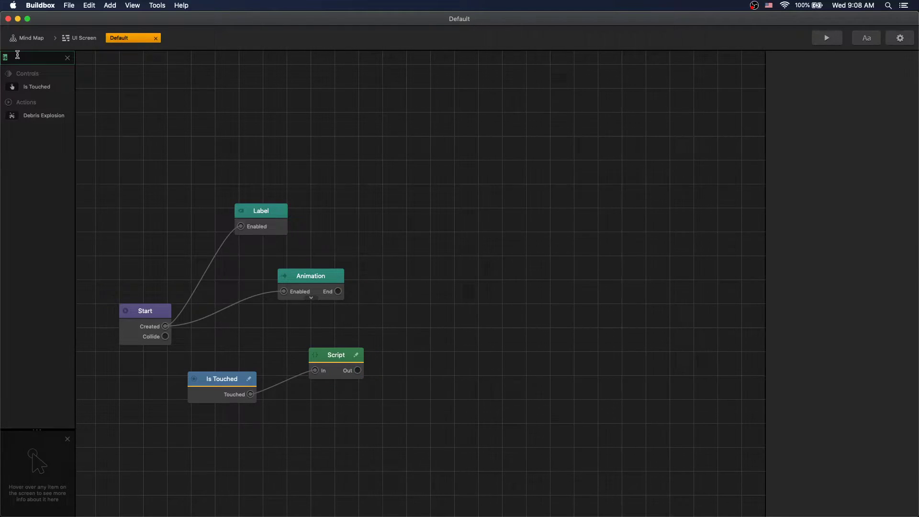
type("Se")
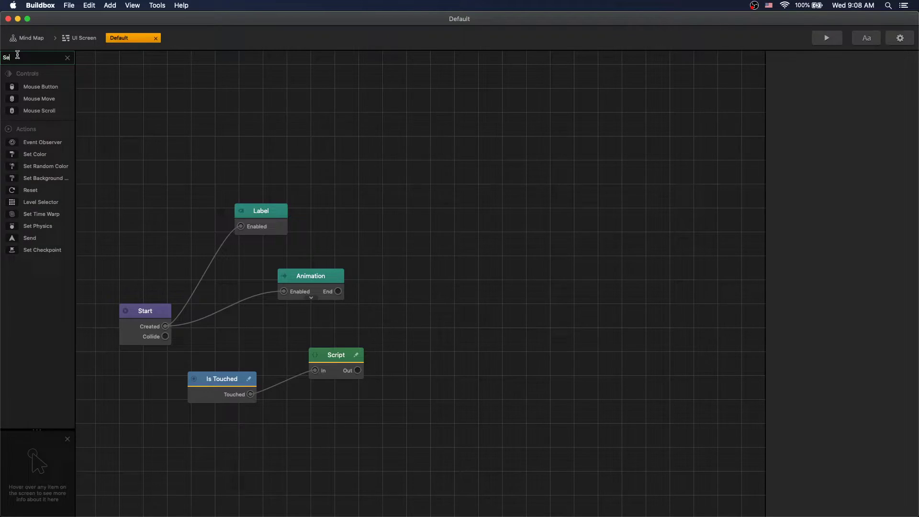
mouse_move(29, 237)
left_mouse_down()
mouse_move(426, 366)
mouse_move(359, 373)
left_mouse_up()
double_click(845, 101)
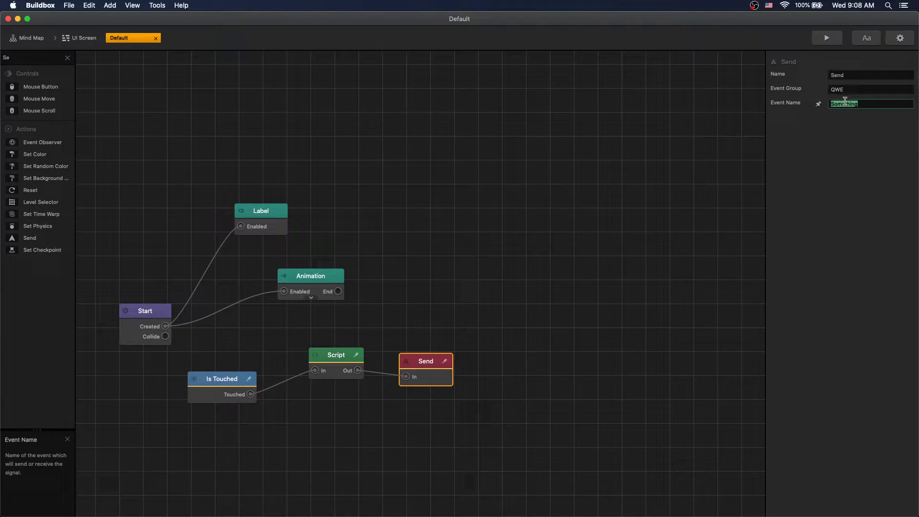
type("QWE")
Step: Script start() sets the Label text to the entity name; signal() emits the name through Out if value
left_click(356, 355)
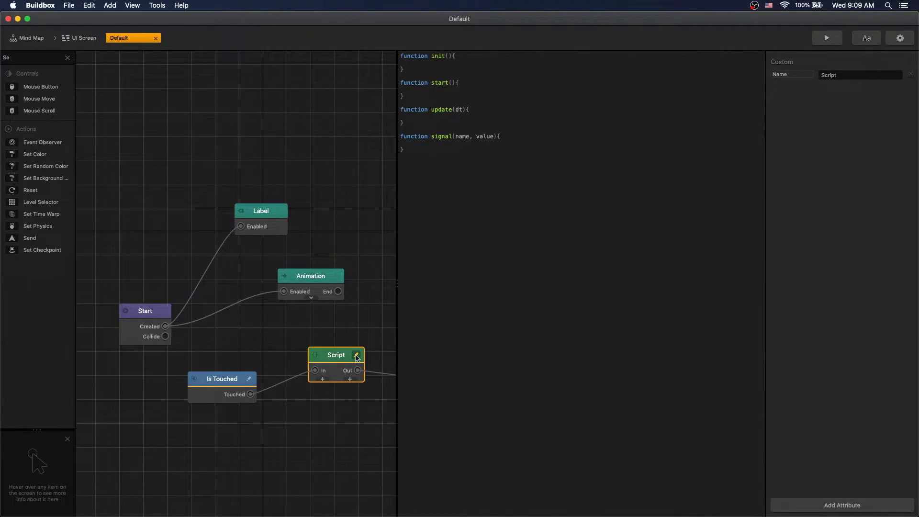
left_click(406, 89)
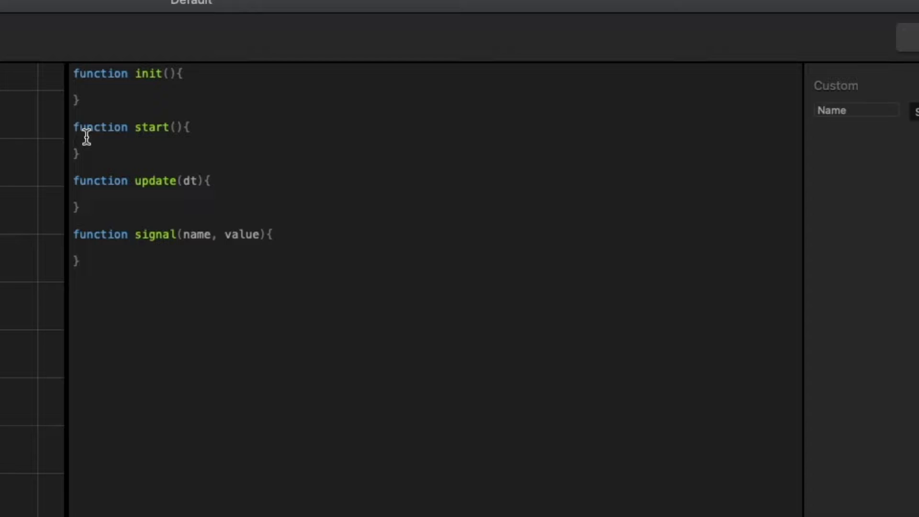
type("this.entity().component('Label').setText(this.entity().name());")
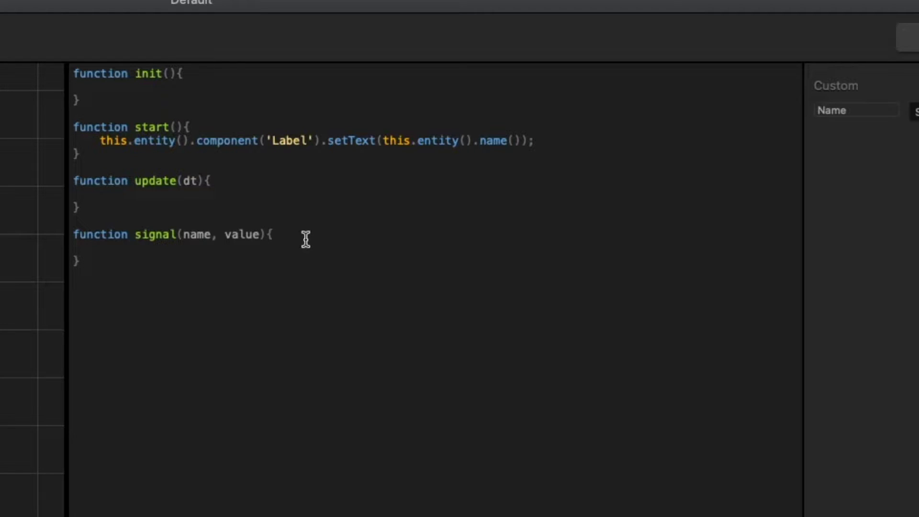
left_click(279, 243)
key("ctrl+v")
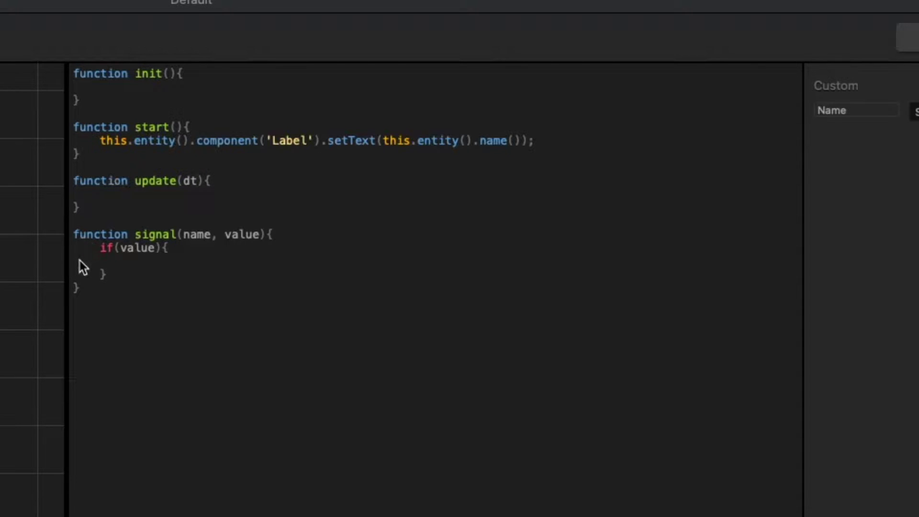
left_click(78, 262)
type("this.emitSignal('Out', this.entity().name());")
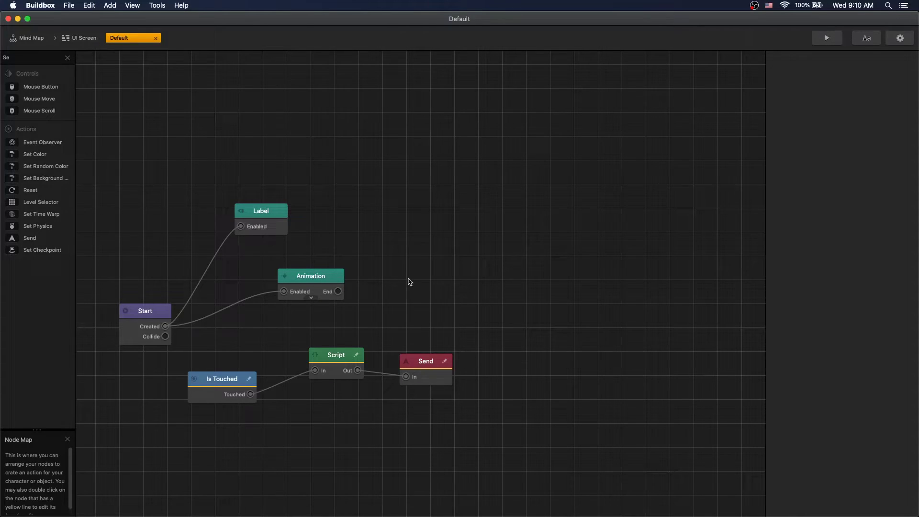
Step: Place the Default key object on the UI screen layout and preview it labelled Default
left_click(155, 38)
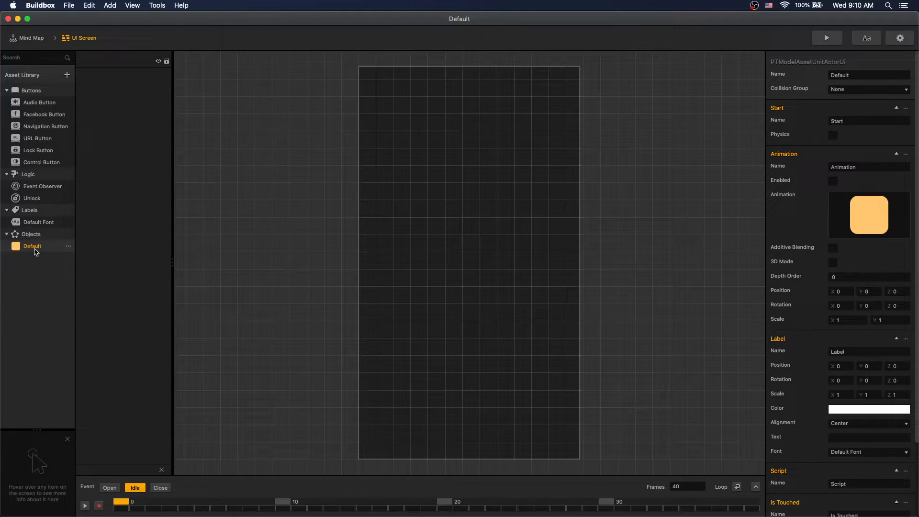
left_click_drag(34, 250, 418, 255)
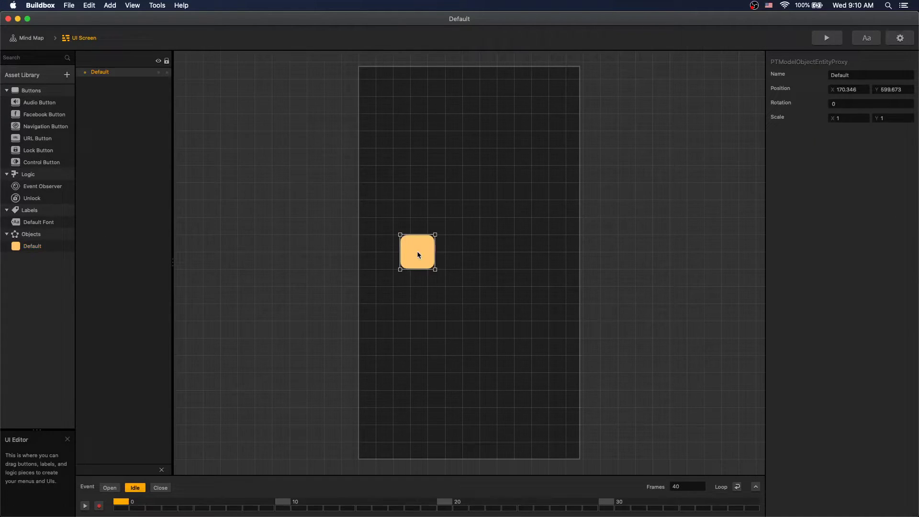
left_click(826, 38)
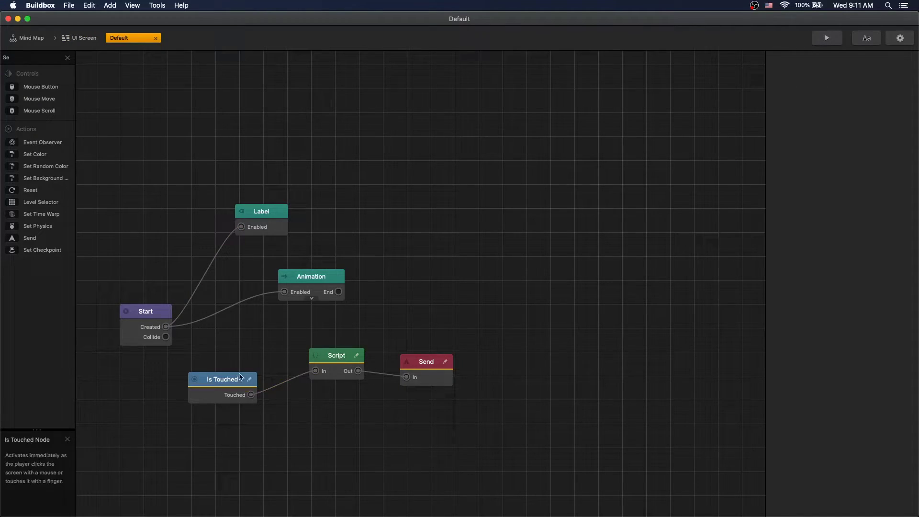
Step: Set the Label node's font to number, rename the object to 1 and preview it
left_click(268, 211)
left_click(855, 175)
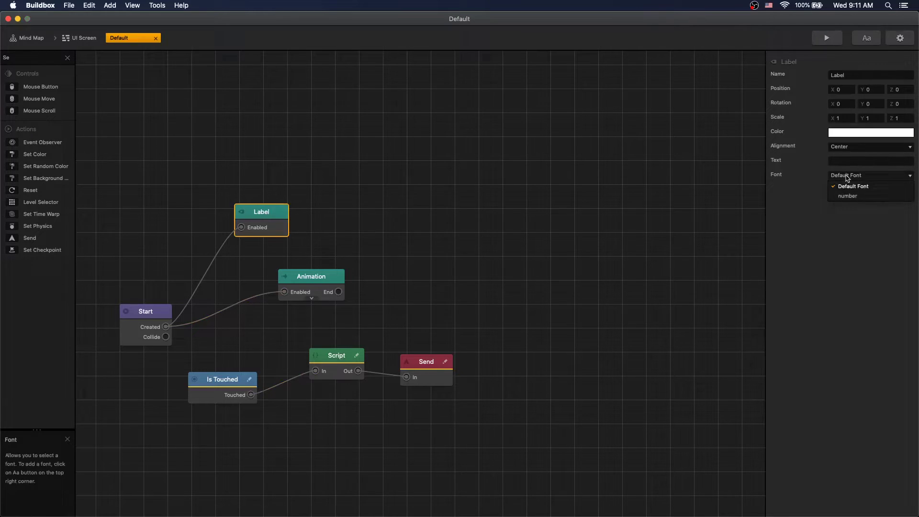
left_click(858, 194)
left_click(672, 226)
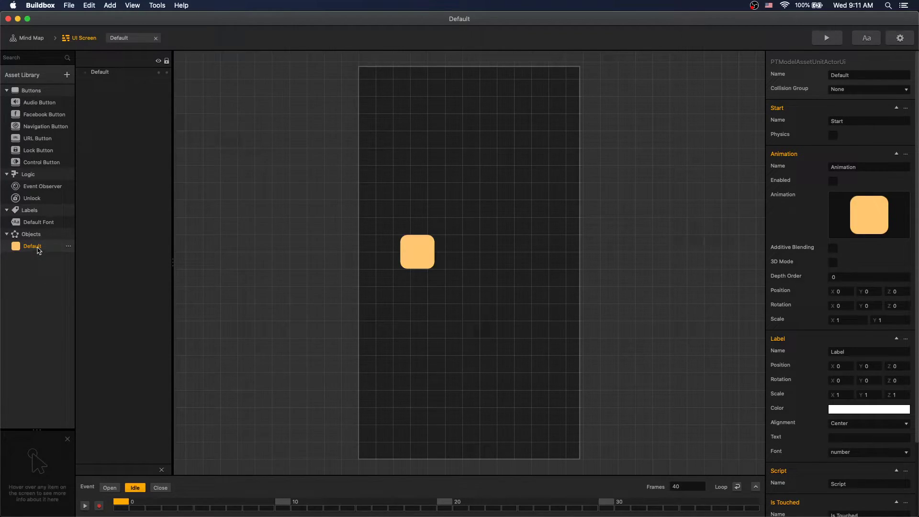
double_click(844, 75)
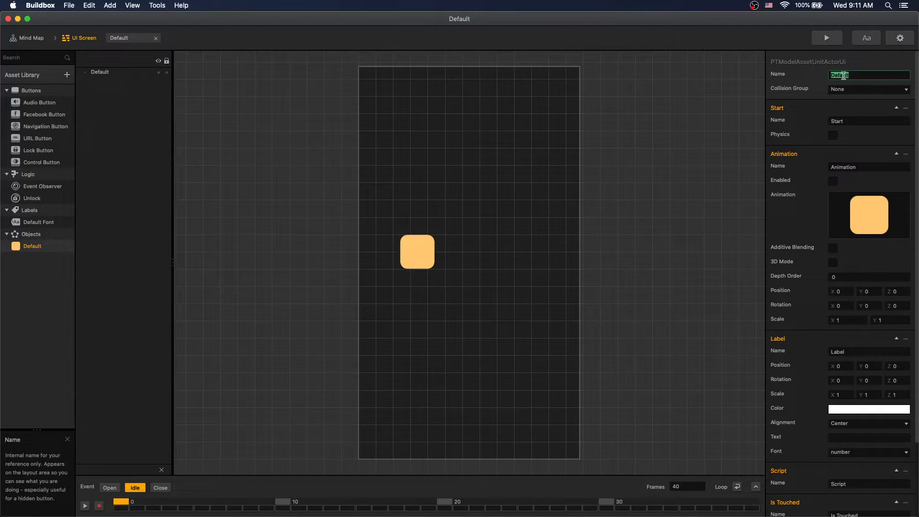
type("1")
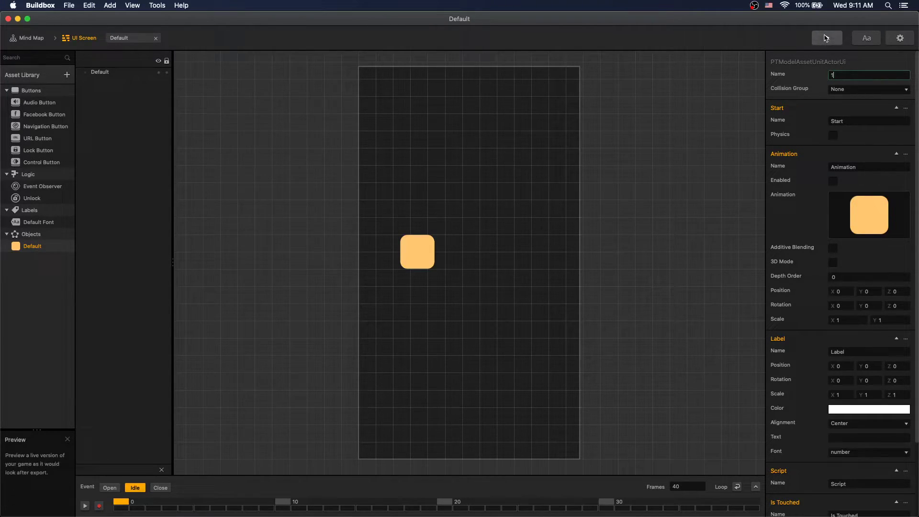
left_click(825, 38)
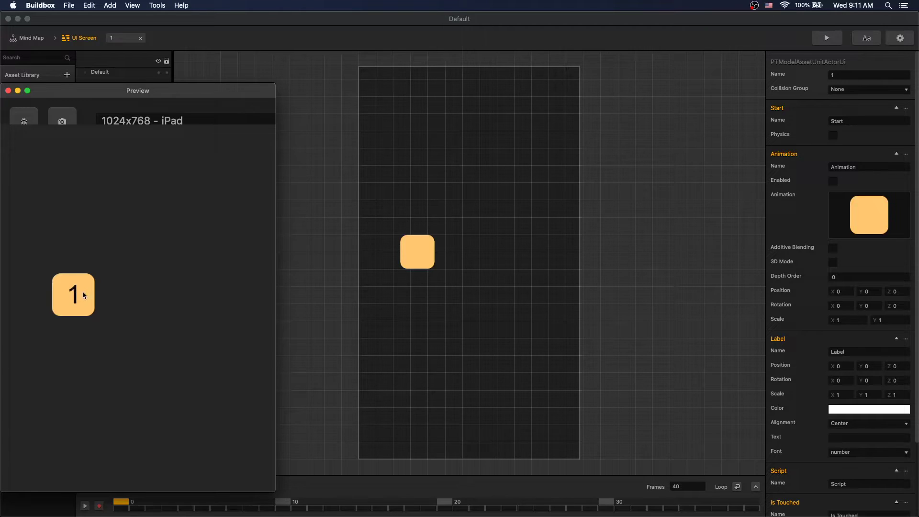
key("Escape")
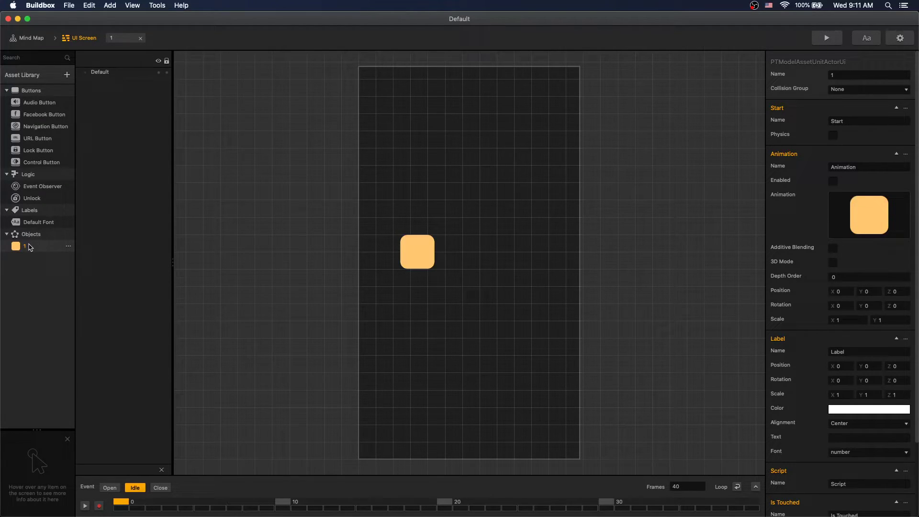
Step: Duplicate the key as objects 2 and 3, place them beside key 1, and preview all three
key("super+d")
type("2")
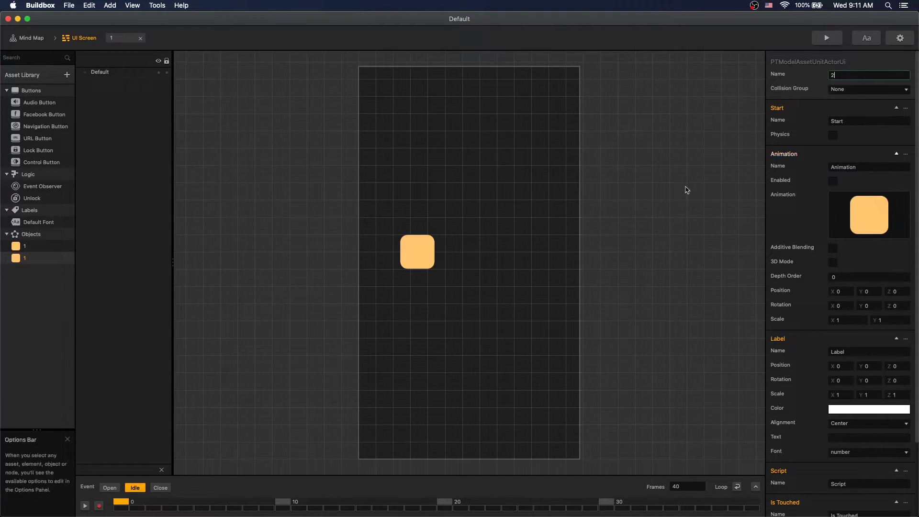
key("Return")
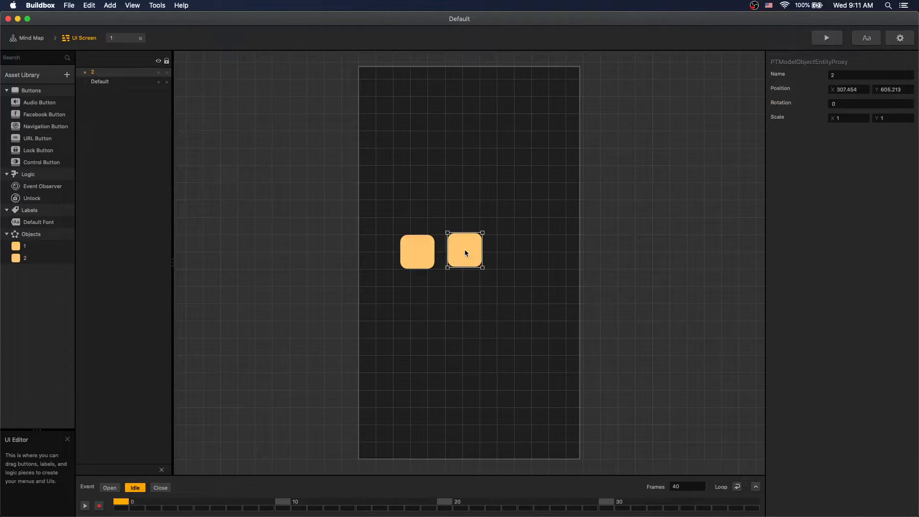
left_click_drag(464, 253, 473, 251)
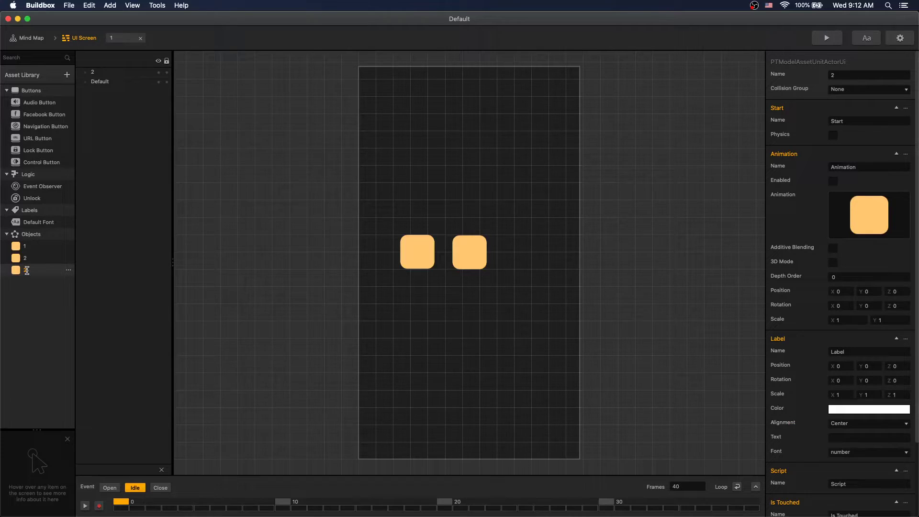
left_click(844, 74)
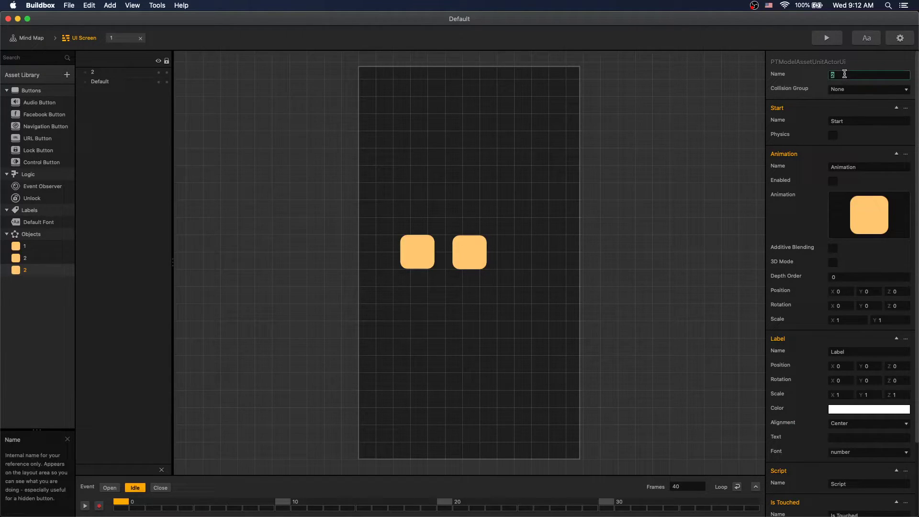
type("3")
key("Return")
left_click_drag(25, 270, 522, 252)
left_click(826, 38)
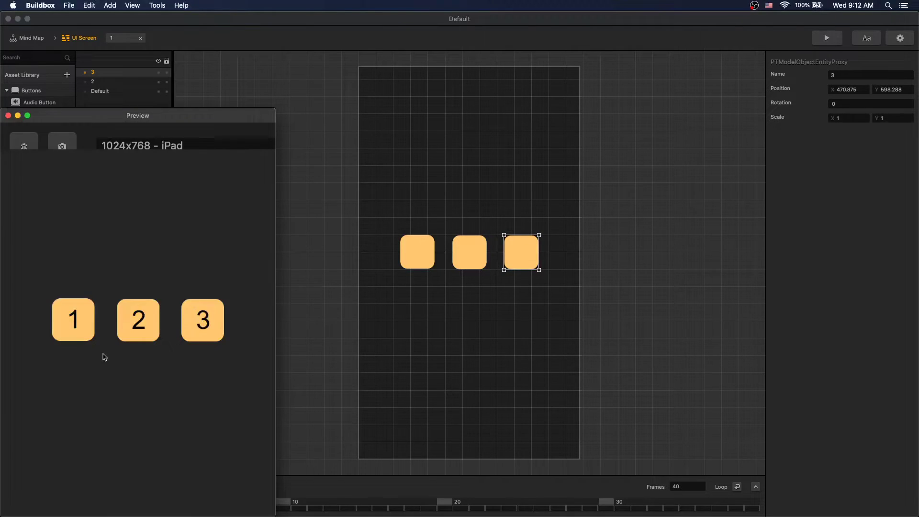
left_click(8, 115)
Step: Add a second Default object for the display and delete its Animation node
left_click(22, 75)
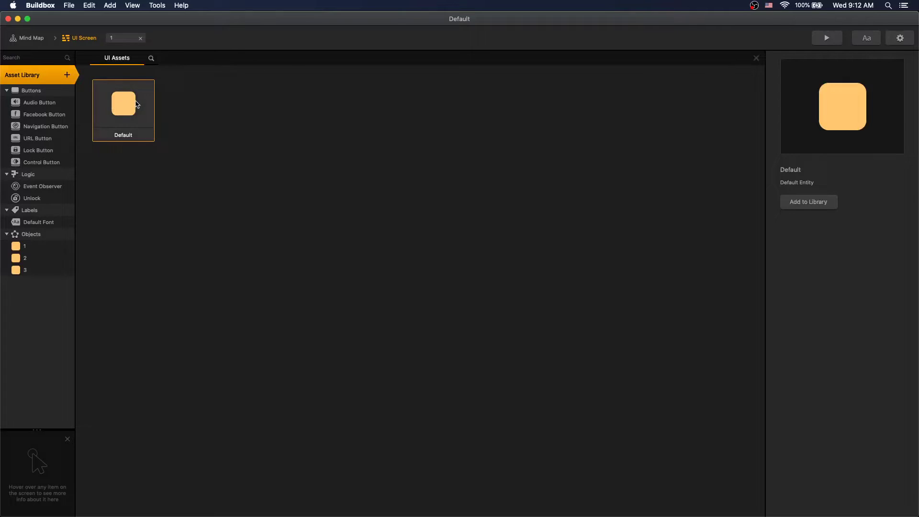
left_click(135, 134)
left_click(32, 282)
double_click(33, 283)
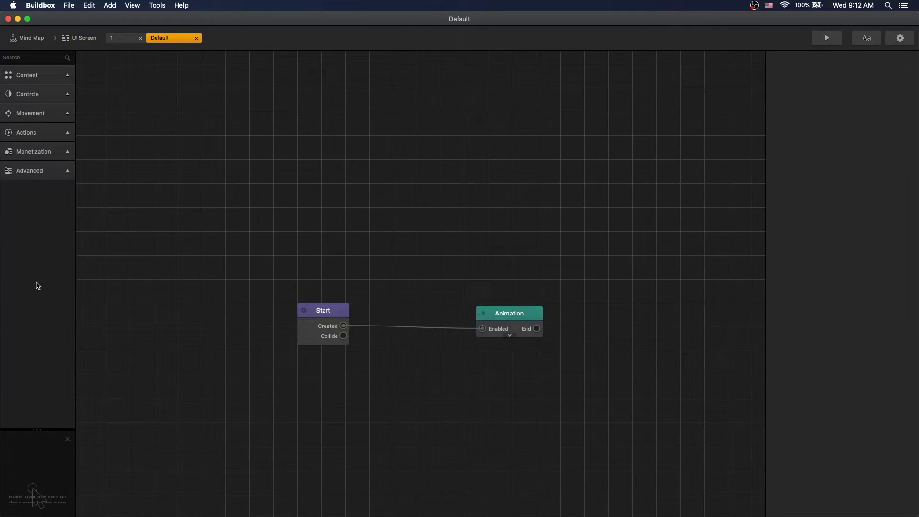
left_click_drag(518, 316, 515, 314)
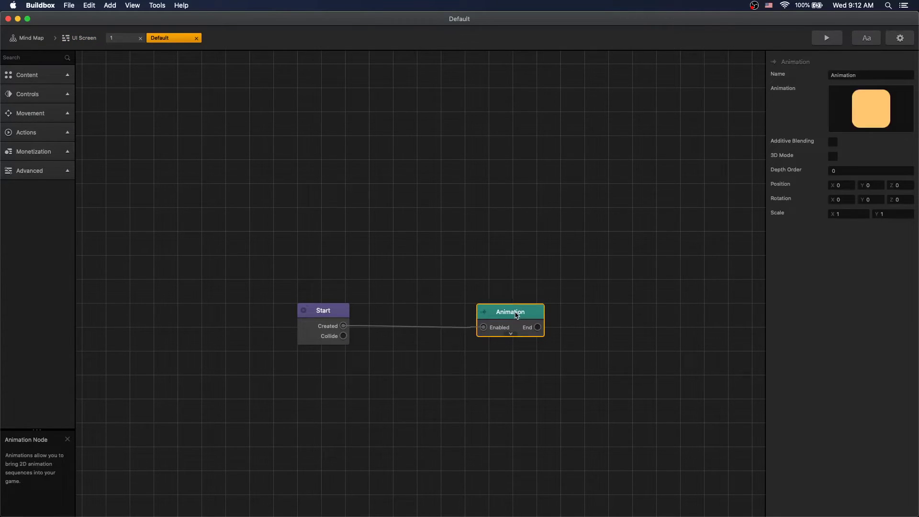
key("BackSpace")
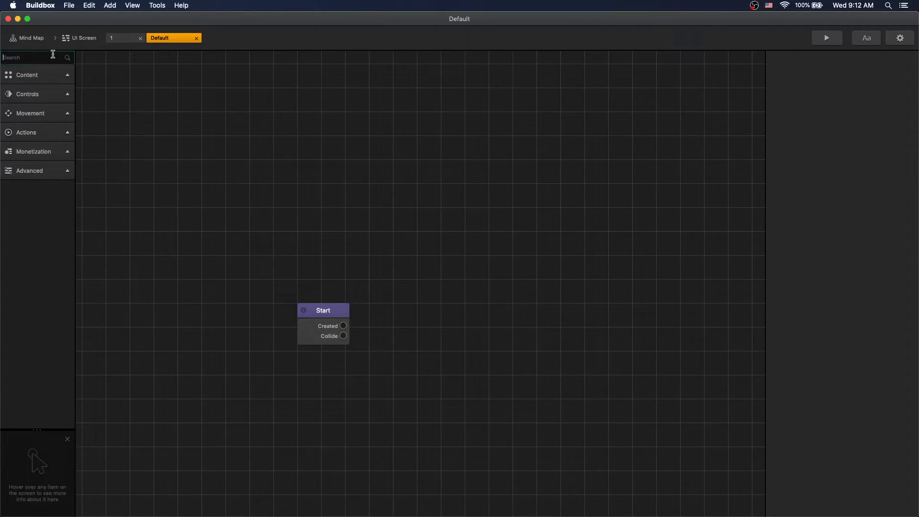
type("L")
Step: Add a Label node and a Receive node listening for the event named Key
mouse_move(30, 99)
left_mouse_down()
mouse_move(381, 154)
mouse_move(434, 208)
mouse_move(343, 326)
left_mouse_up()
left_click(15, 56)
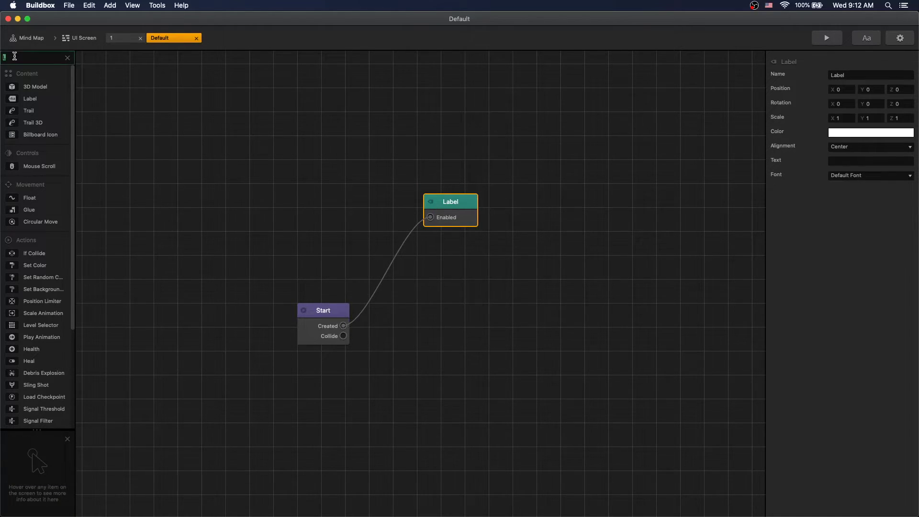
type("re")
left_click_drag(34, 127, 423, 277)
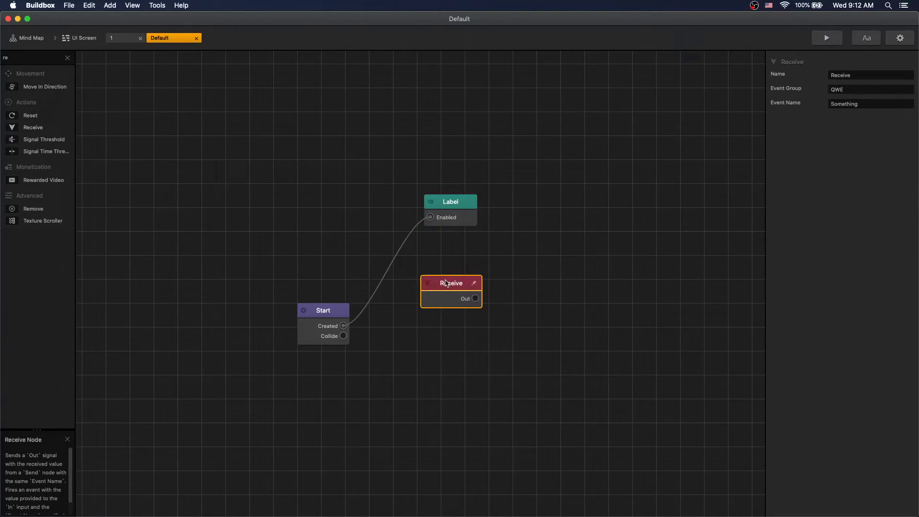
double_click(849, 103)
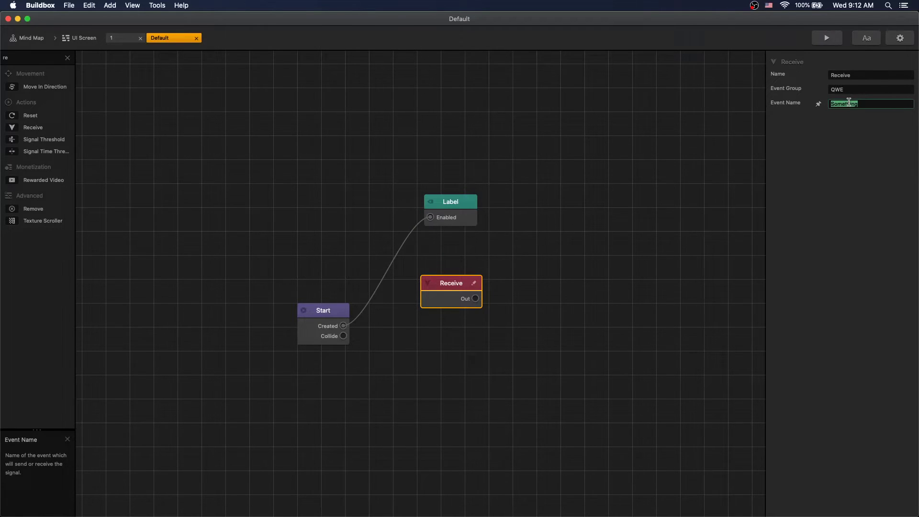
type("Key")
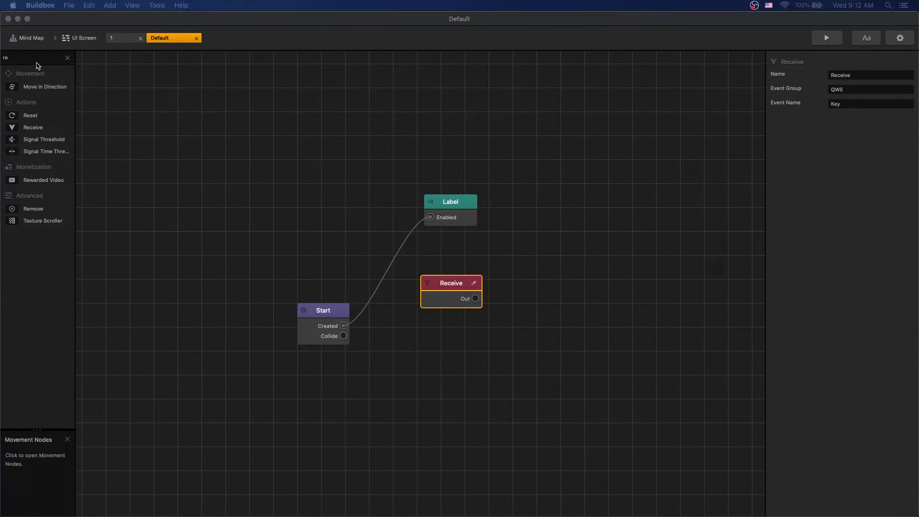
Step: Add a Script node with an In port fed by Receive, whose signal() sets the Label text to String(value)
left_click(68, 57)
left_click(42, 172)
left_click_drag(40, 197, 551, 300)
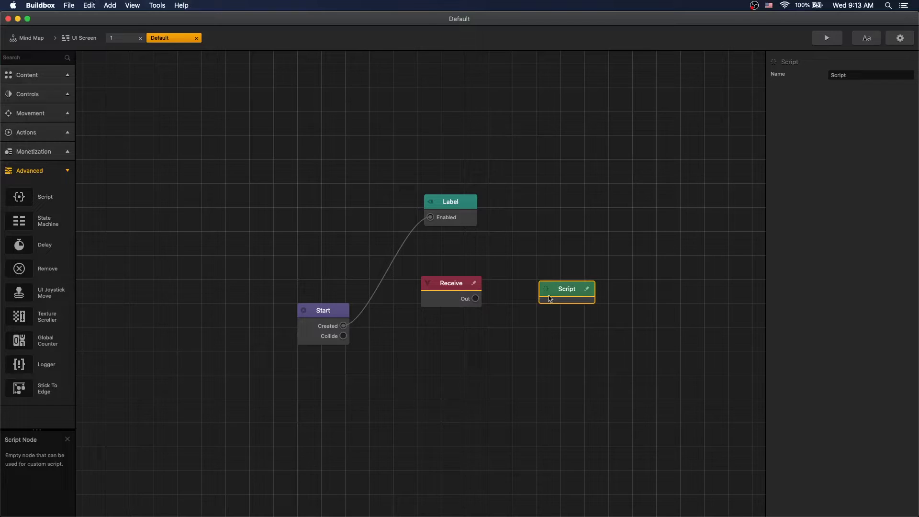
left_click(589, 289)
left_click(519, 303)
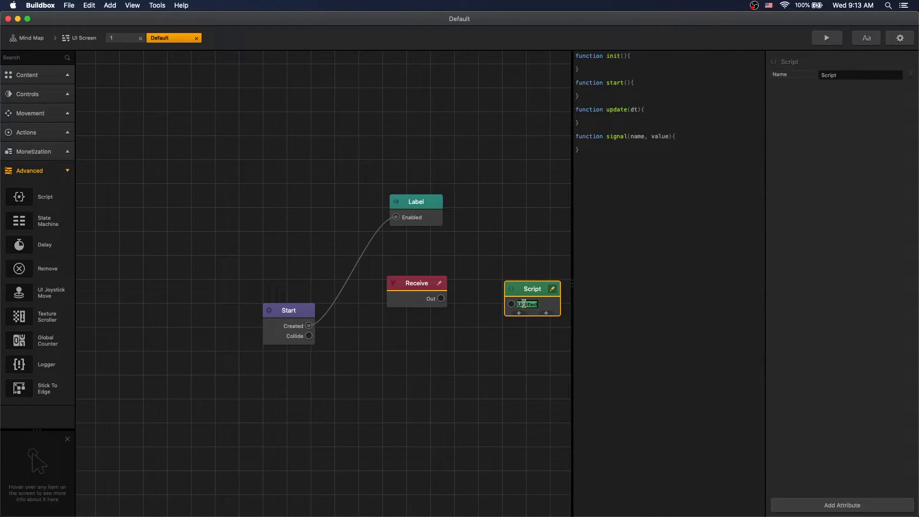
type("In")
mouse_move(523, 302)
left_mouse_down()
mouse_move(510, 294)
mouse_move(441, 302)
left_mouse_up()
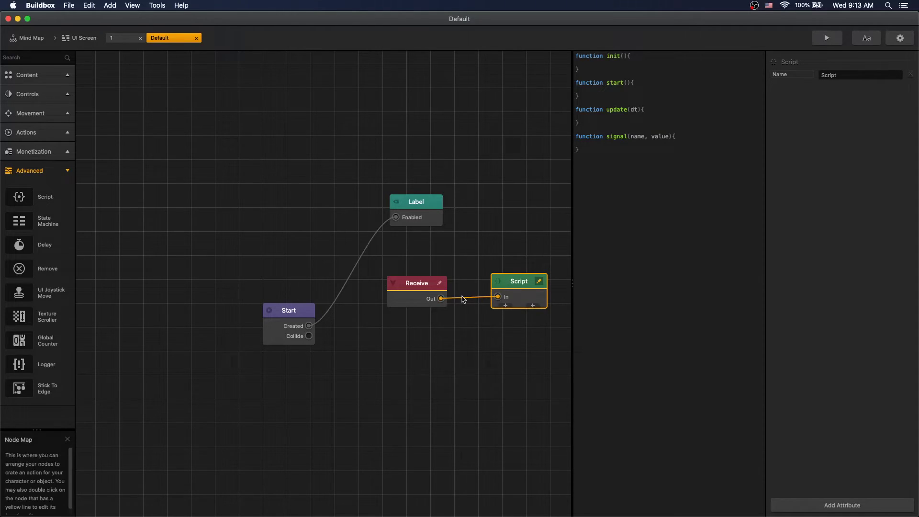
left_click(584, 144)
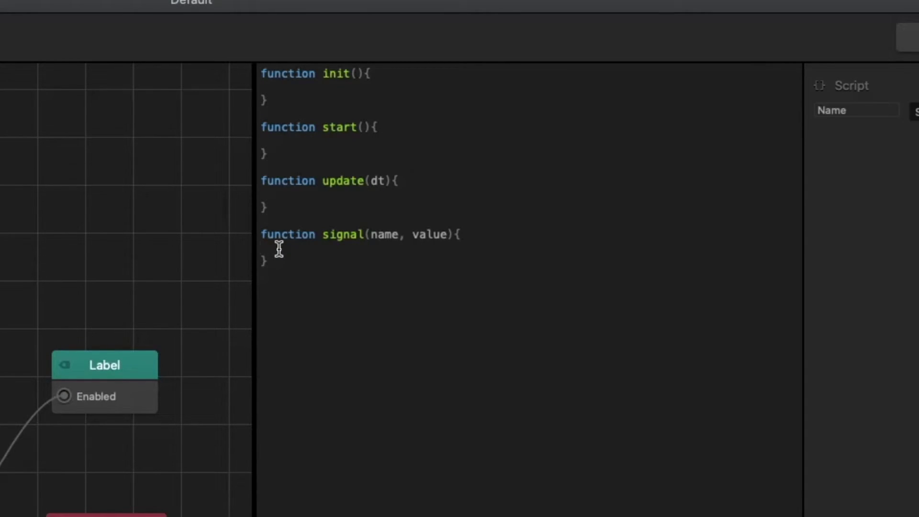
type("this.entity().component('Label').setText(String(value));")
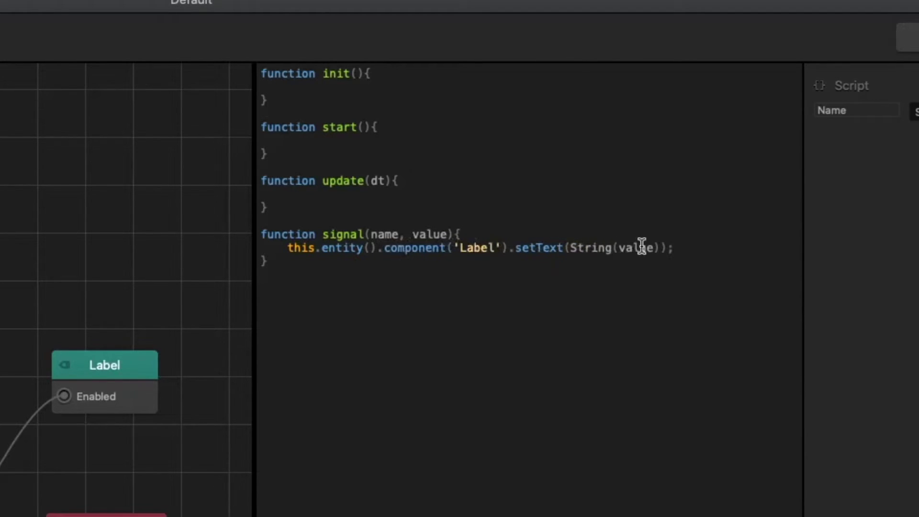
Step: Place the display object above the keys and tap keys 1, 2, 3 in preview to see it update
left_click(79, 41)
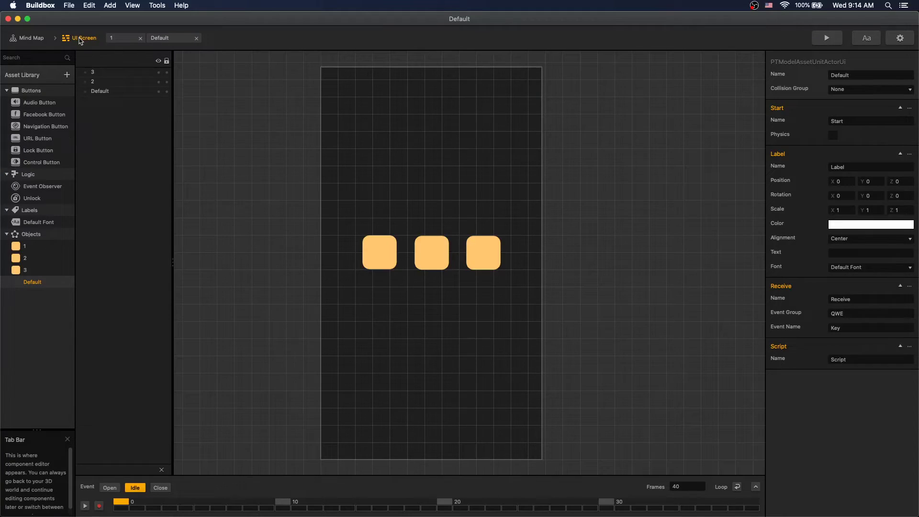
left_click_drag(26, 282, 426, 165)
left_click(827, 37)
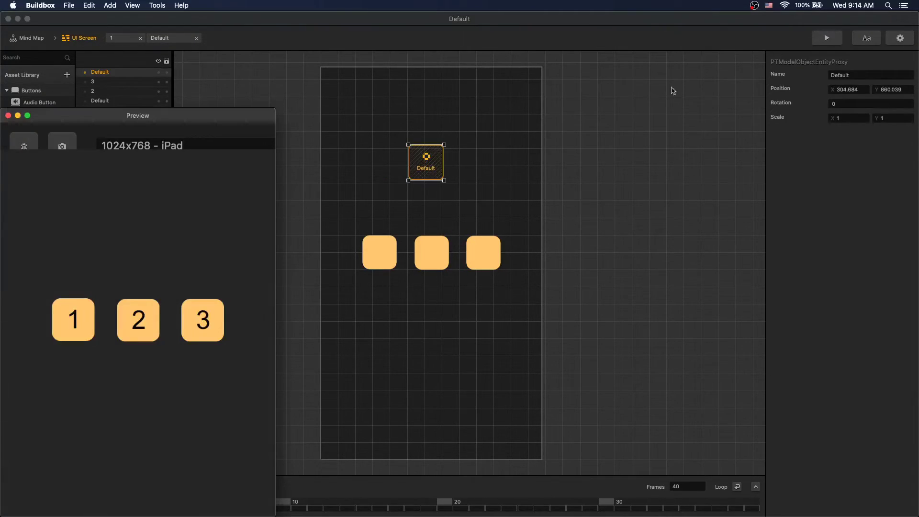
left_click(81, 325)
left_click(124, 318)
left_click(194, 318)
left_click(136, 319)
left_click(75, 319)
left_click(151, 320)
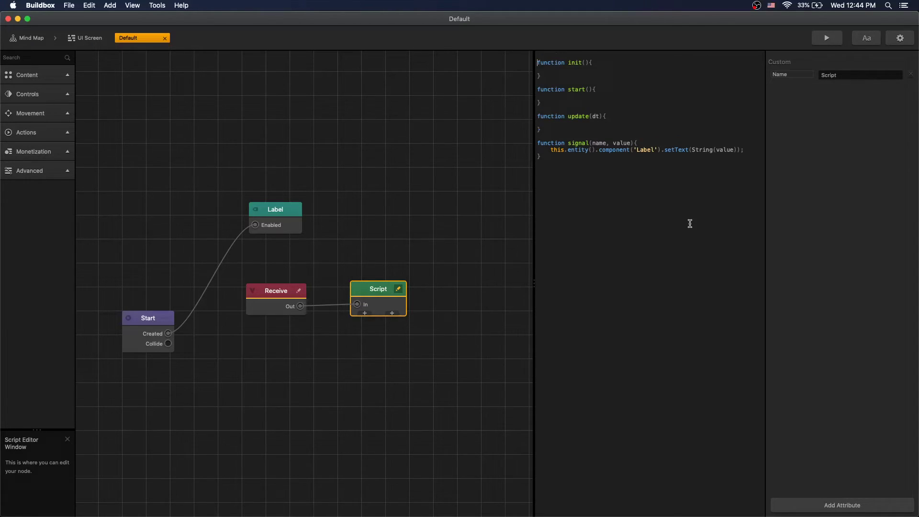
type("let val;")
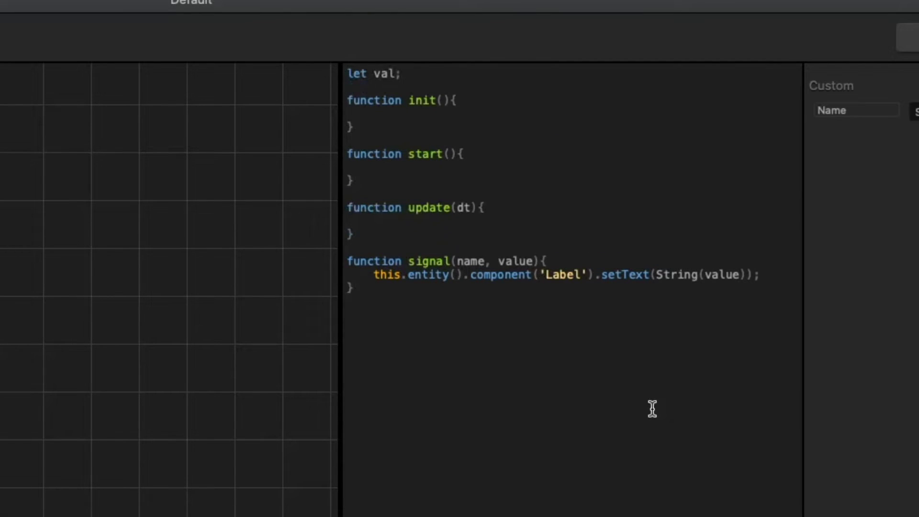
type("=''")
Step: Add 'let val=""' and the if(value=="C") clear branch with its closing brace in signal()
key("Return")
type("if(inp")
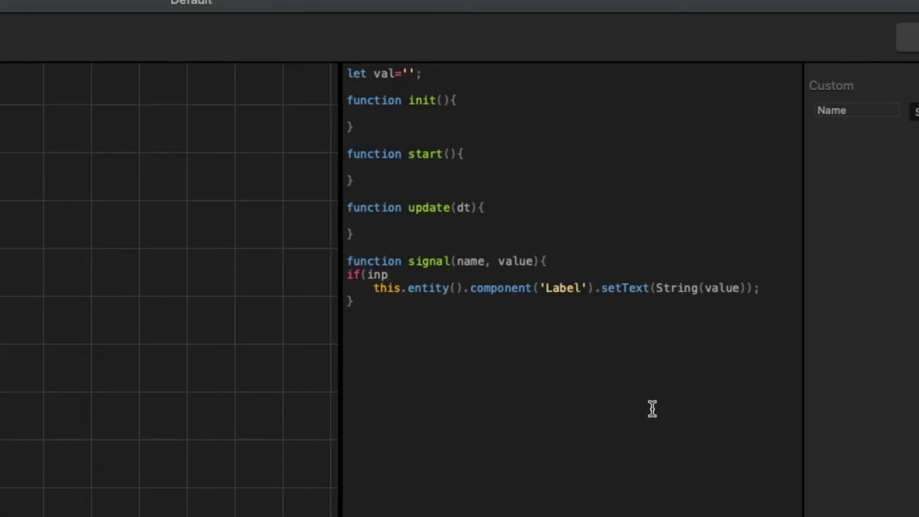
key("BackSpace")
key("BackSpace")
key("BackSpace")
type("value==\"C\"){")
key("Down")
key("End")
key("Return")
type("}")
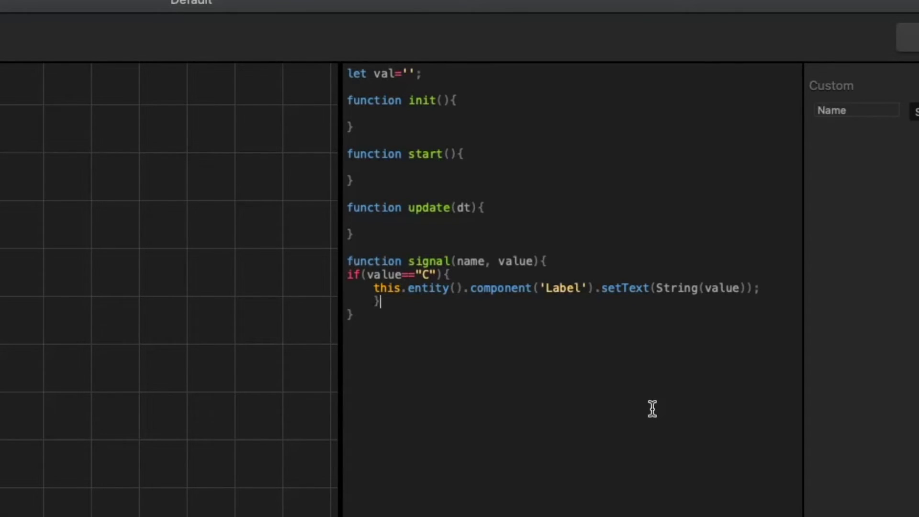
key("Up")
key("Up")
key("End")
key("Return")
type("val=\"\";")
key("Down")
key("Down")
key("End")
type("else{}")
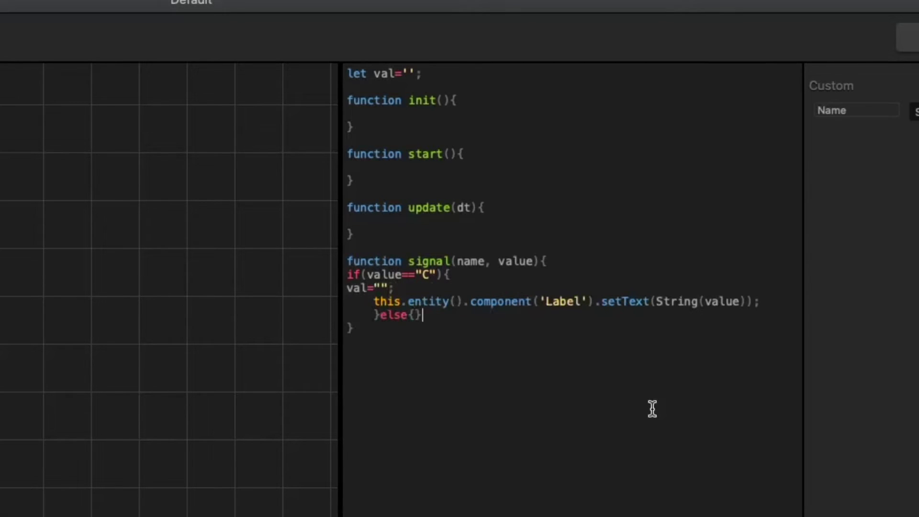
Step: Add the else val+=value block and setText(String(val)), then return to the UI Screen layout
key("BackSpace")
key("Return")
type("val+=value;")
key("Return")
type("}")
key("Up")
key("Home")
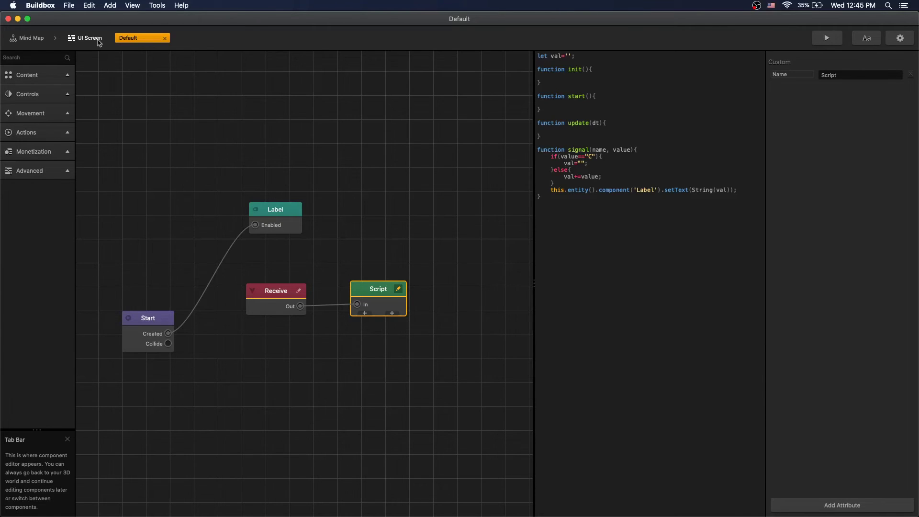
left_click(89, 38)
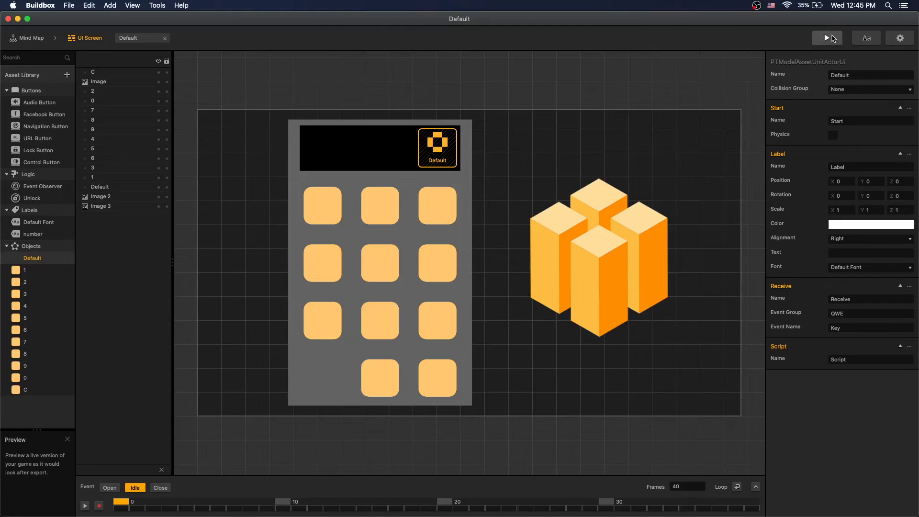
Step: Preview the calculator: keys 1–9 build the display to 123456789, then C empties it
left_click(827, 38)
left_click(177, 232)
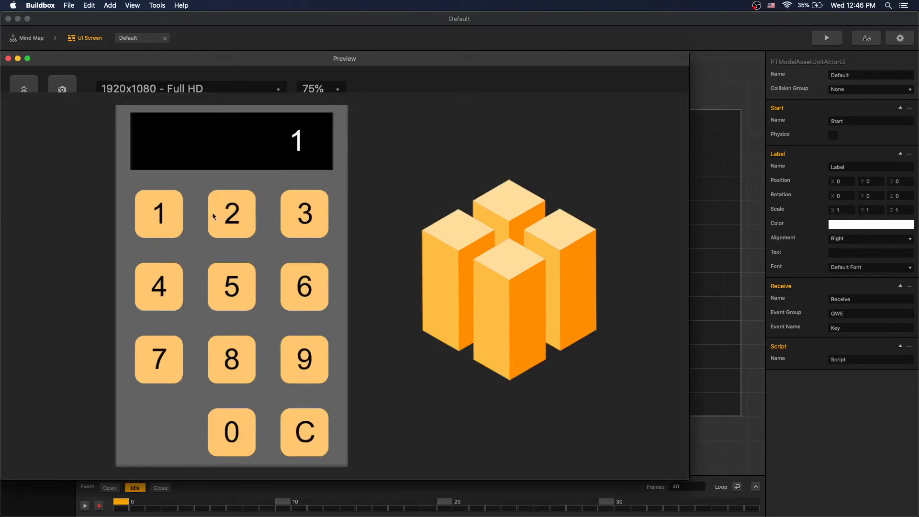
left_click(215, 214)
left_click(308, 213)
left_click(166, 301)
left_click(233, 291)
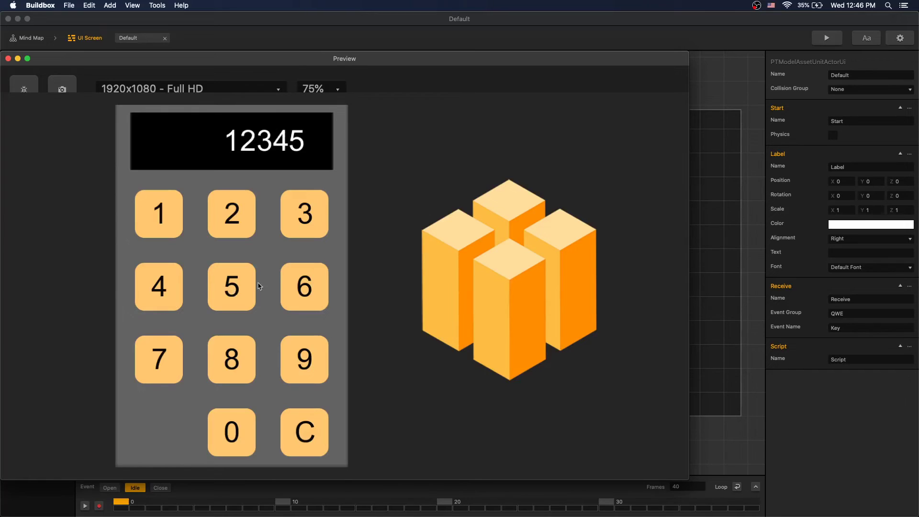
left_click(306, 285)
left_click(146, 371)
left_click(222, 366)
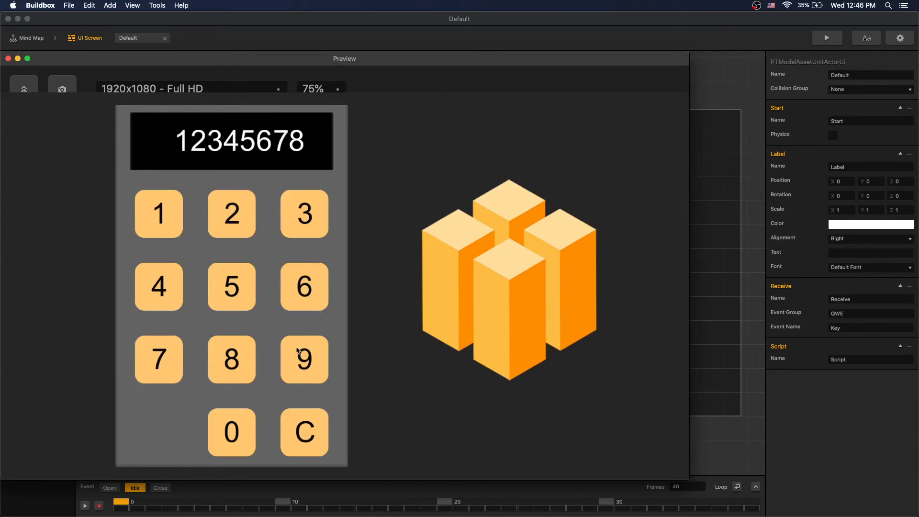
left_click(308, 351)
left_click(307, 433)
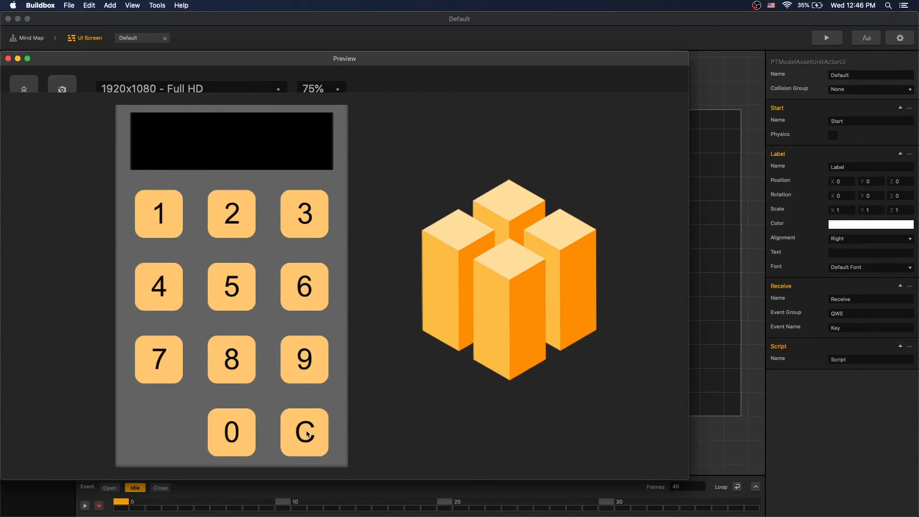